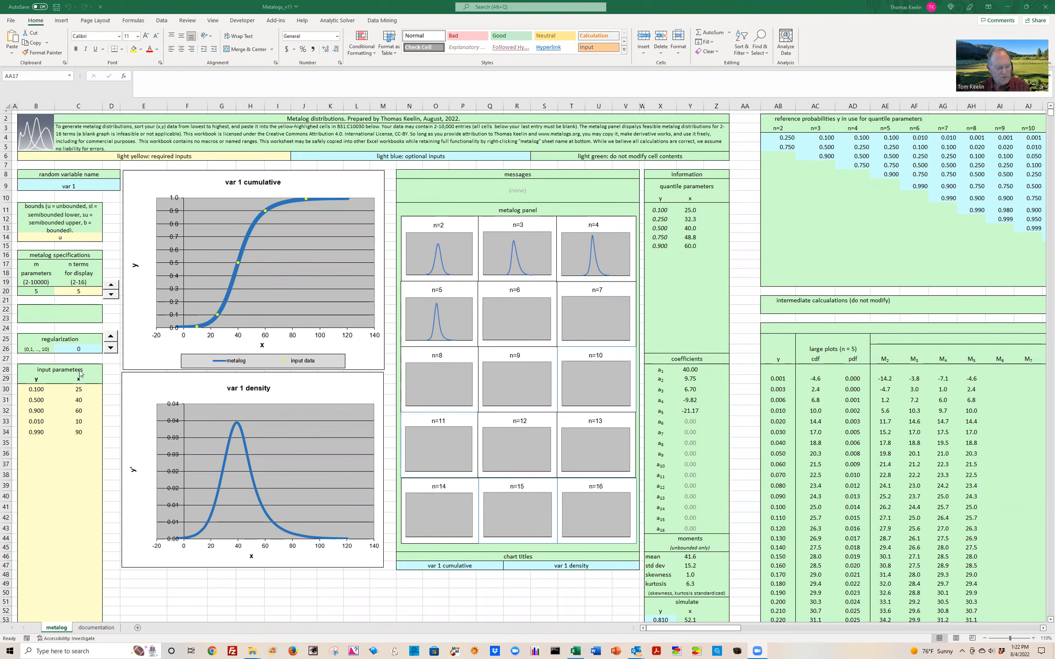
Set the y value of the first input-parameter row to 0.12
{"action": "left_click", "coordinate": [33, 391]}
{"action": "left_click_drag", "start_coordinate": [32, 391], "coordinate": [80, 435]}
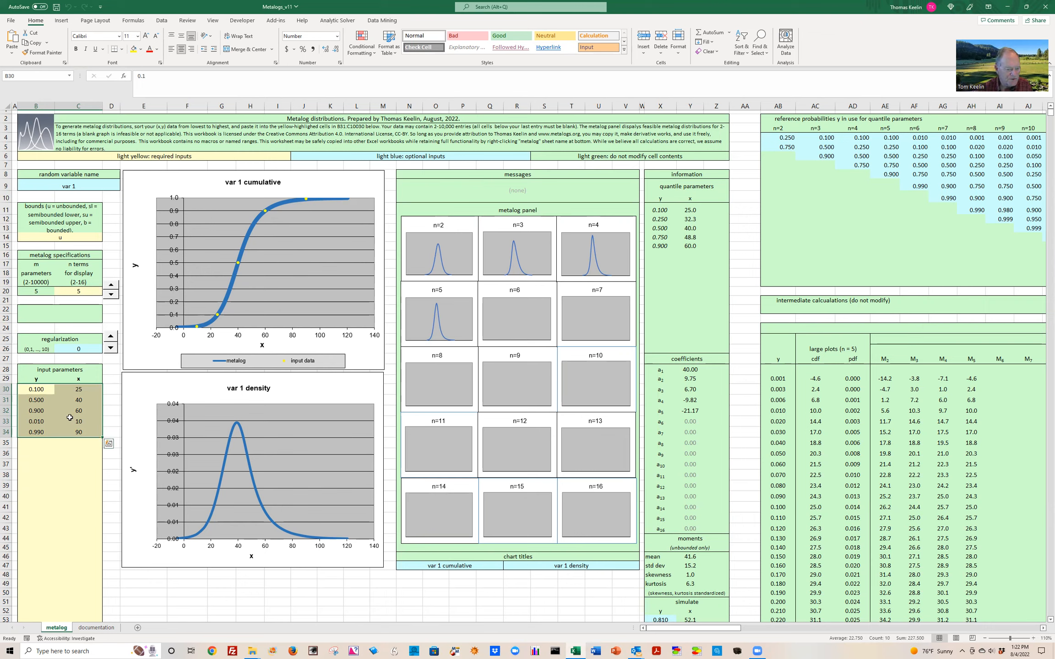
{"action": "left_click", "coordinate": [42, 389]}
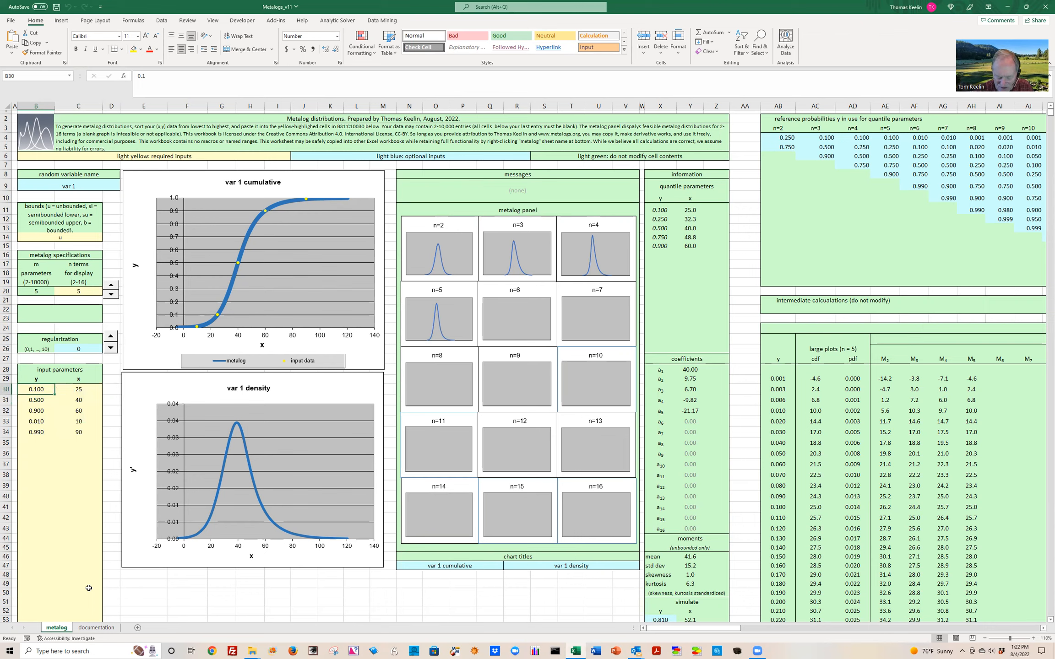
{"action": "type", "text": ".12"}
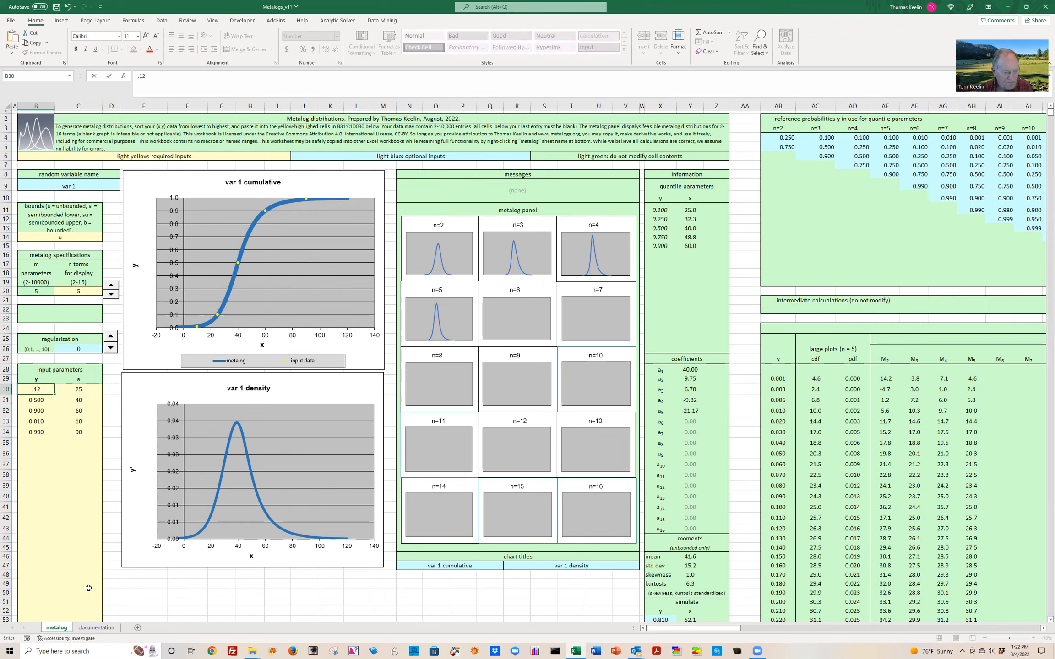
{"action": "key", "text": "ctrl+Return"}
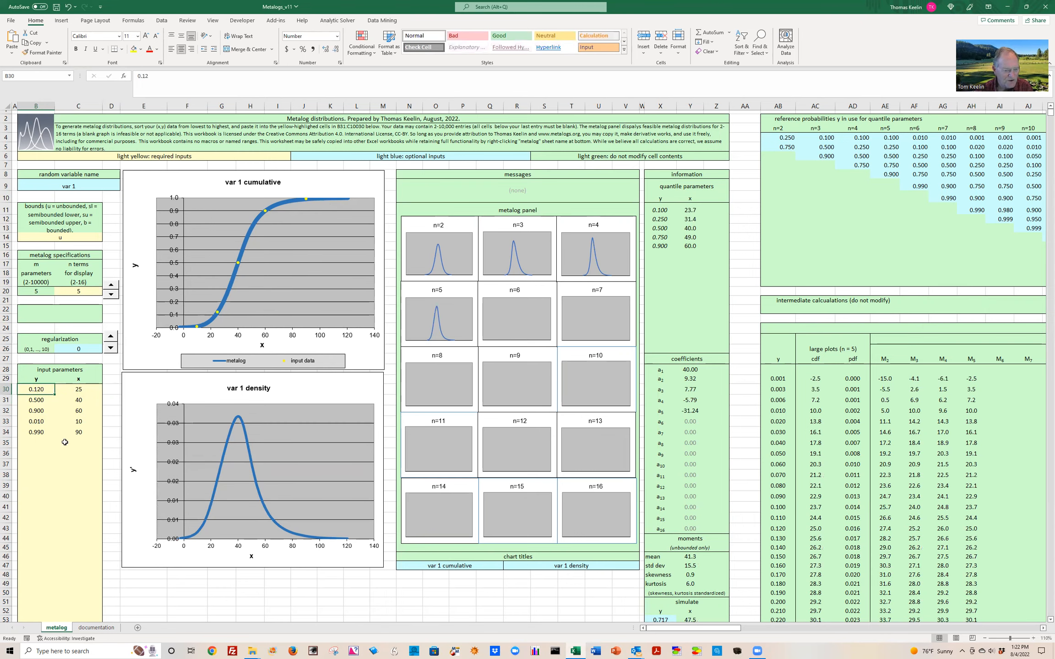
Set the y values of the second and third input-parameter rows to 0.47 and 0.87
{"action": "left_click", "coordinate": [38, 400]}
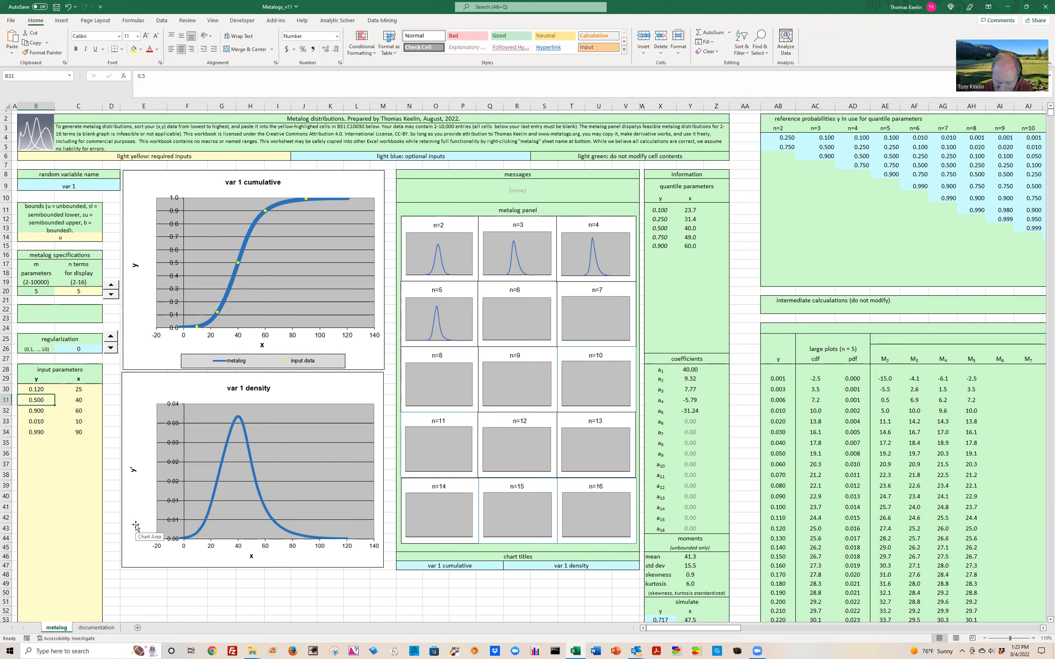
{"action": "type", "text": ".47"}
{"action": "key", "text": "ctrl+Return"}
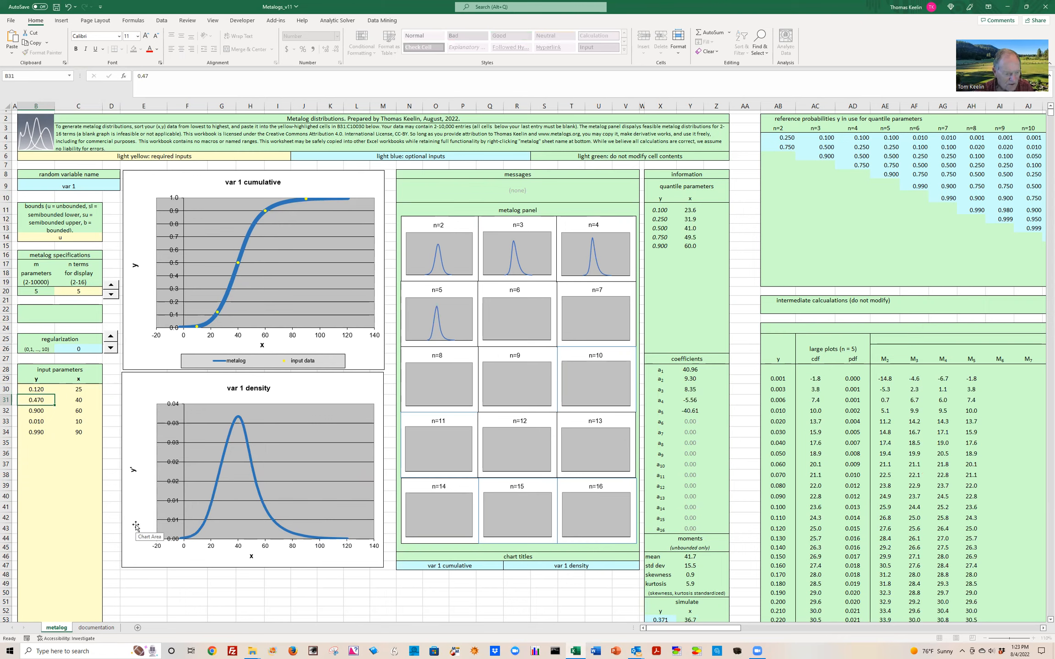
{"action": "left_click", "coordinate": [37, 410]}
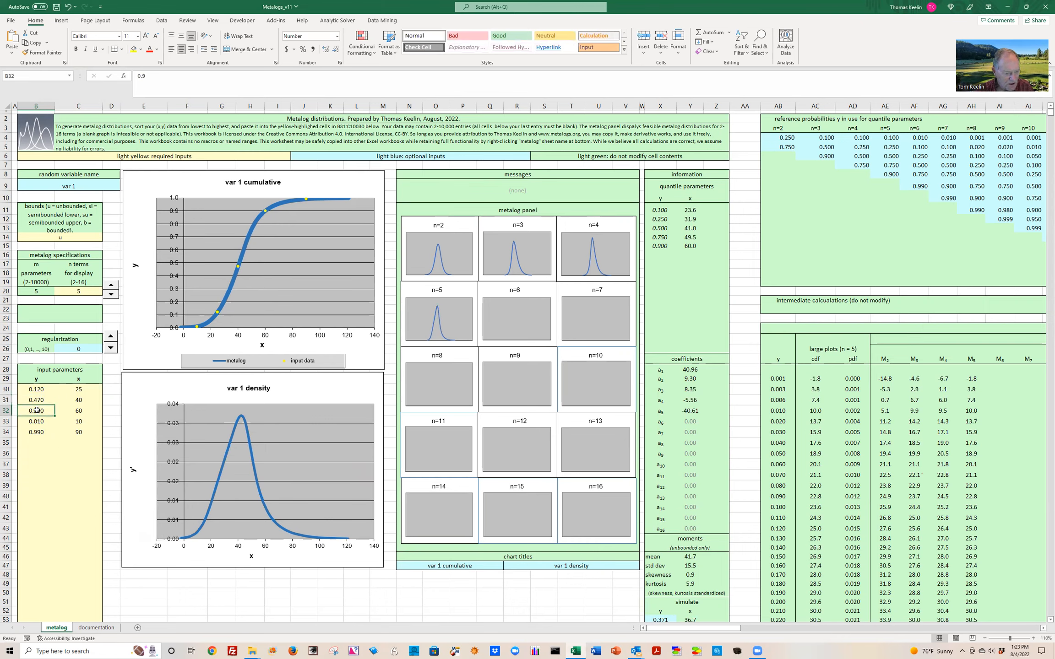
{"action": "type", "text": "."}
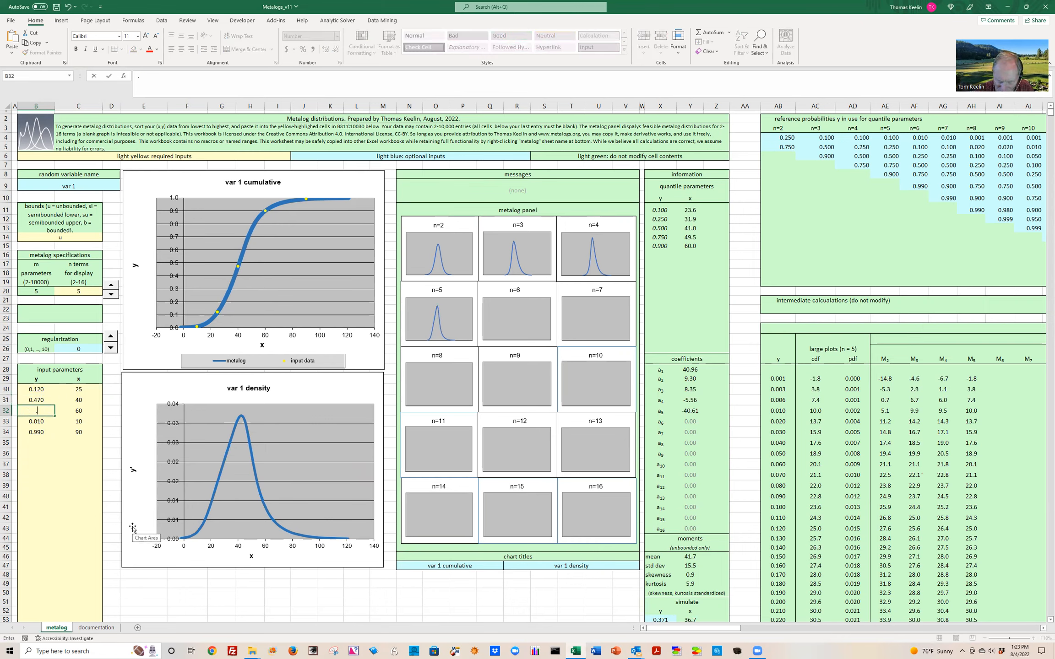
{"action": "type", "text": "87"}
{"action": "key", "text": "ctrl+Return"}
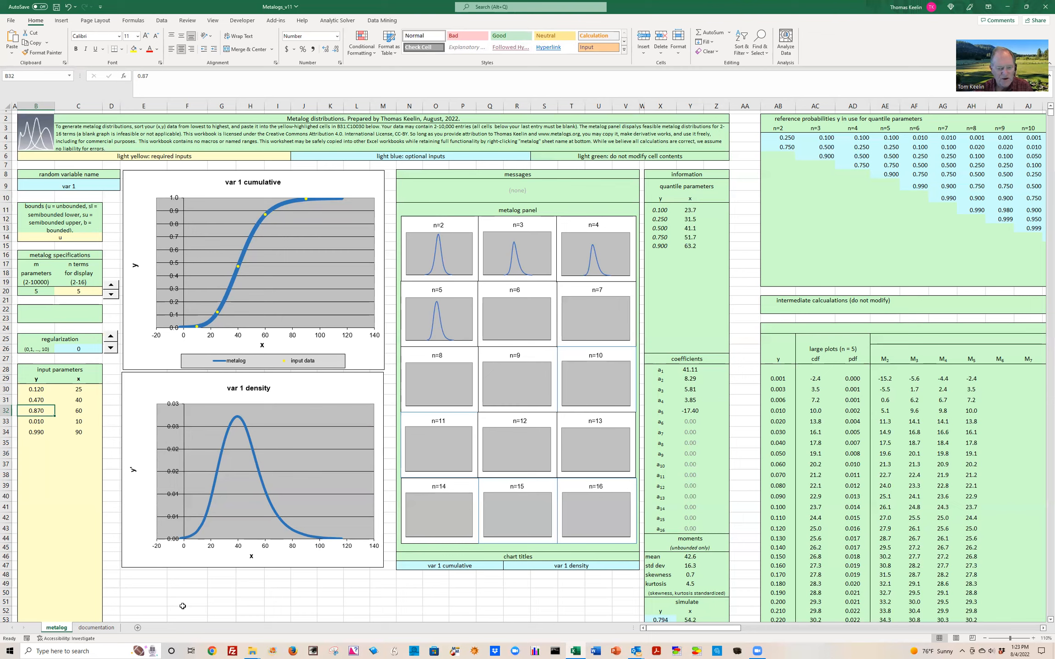
Examine the five metalog coefficients, the input parameters and the y values of the quantile parameters table
{"action": "left_click_drag", "start_coordinate": [691, 369], "coordinate": [692, 411]}
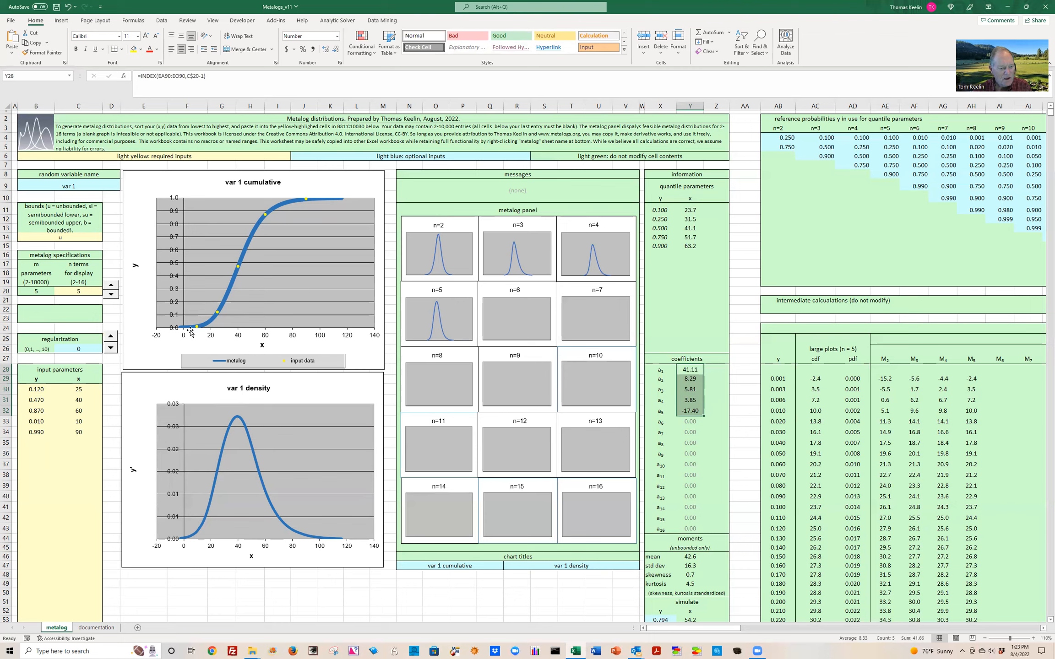
{"action": "mouse_move", "coordinate": [197, 328]}
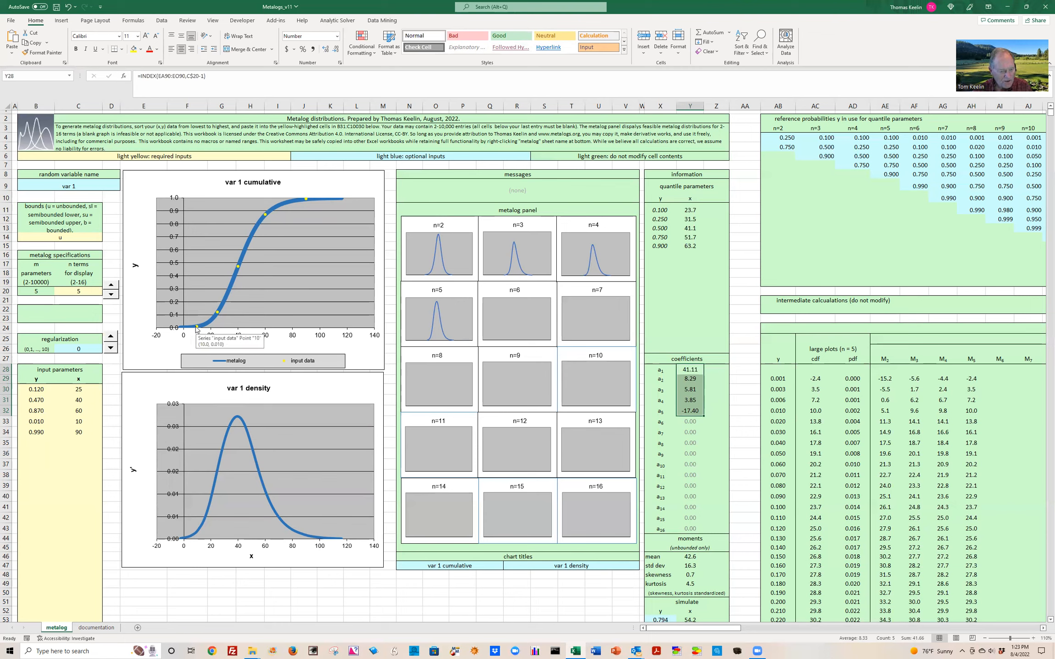
{"action": "left_click_drag", "start_coordinate": [37, 390], "coordinate": [73, 433]}
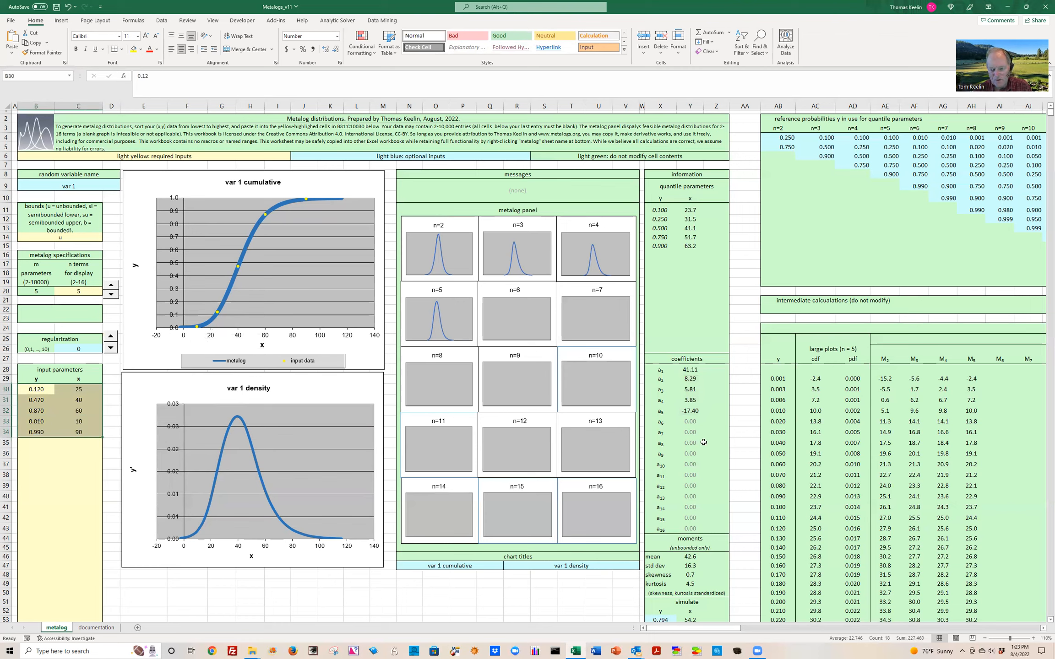
{"action": "left_click_drag", "start_coordinate": [692, 369], "coordinate": [700, 407]}
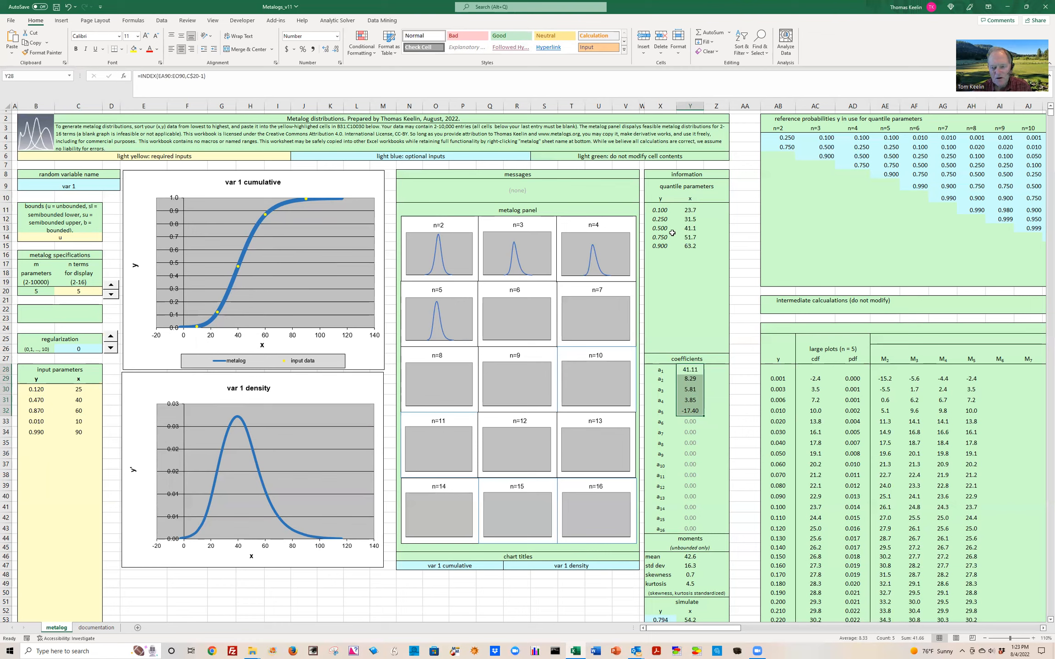
{"action": "left_click", "coordinate": [660, 228]}
{"action": "left_click", "coordinate": [670, 218]}
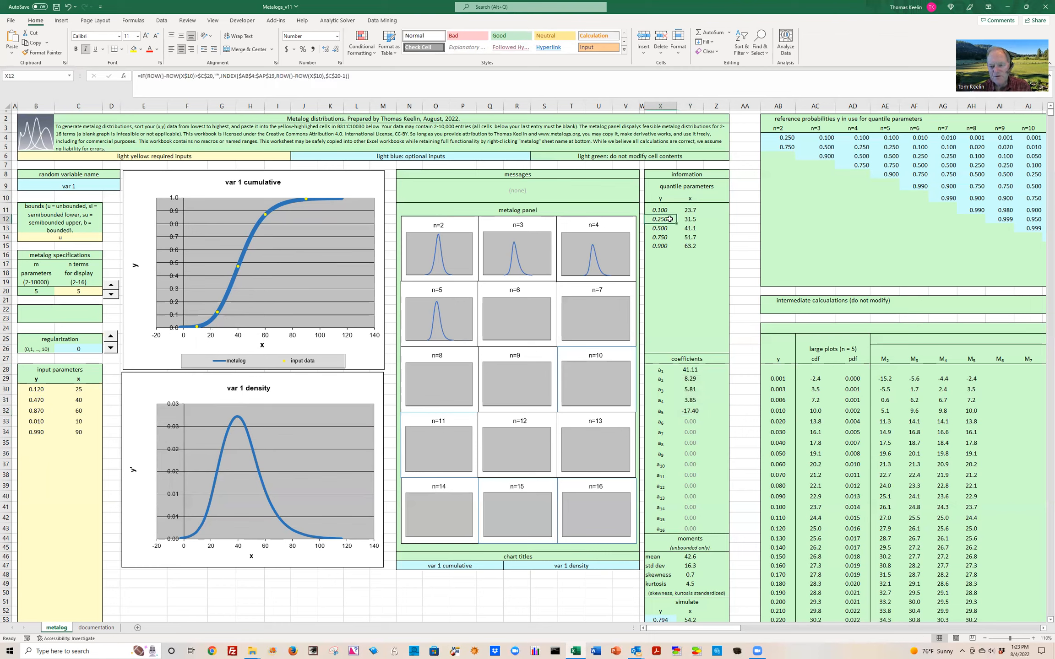
{"action": "left_click", "coordinate": [667, 237]}
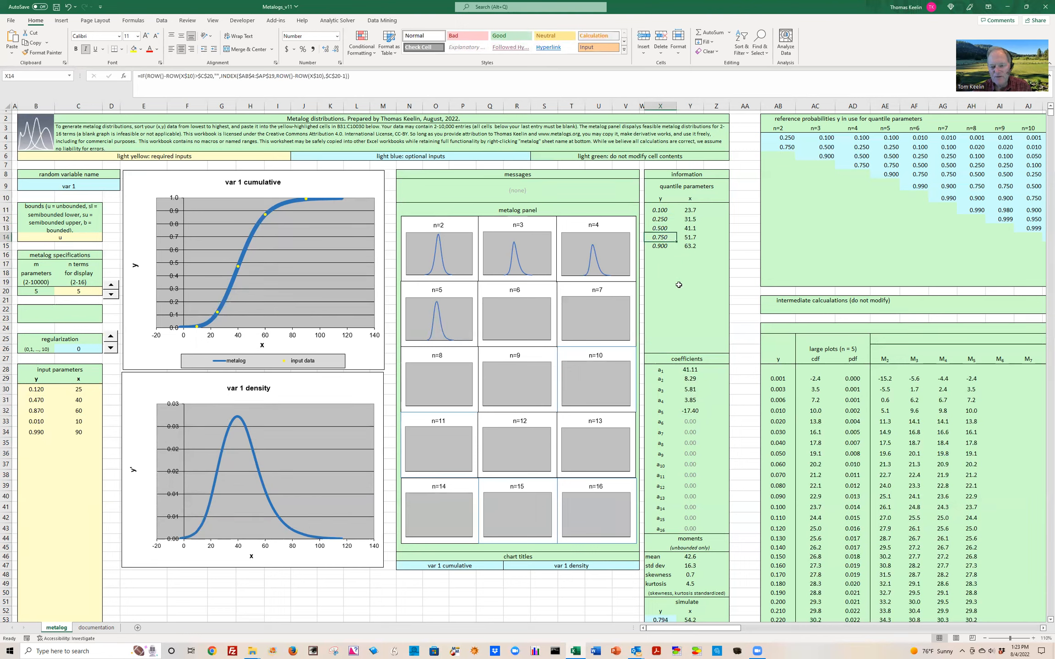
{"action": "left_click", "coordinate": [663, 211]}
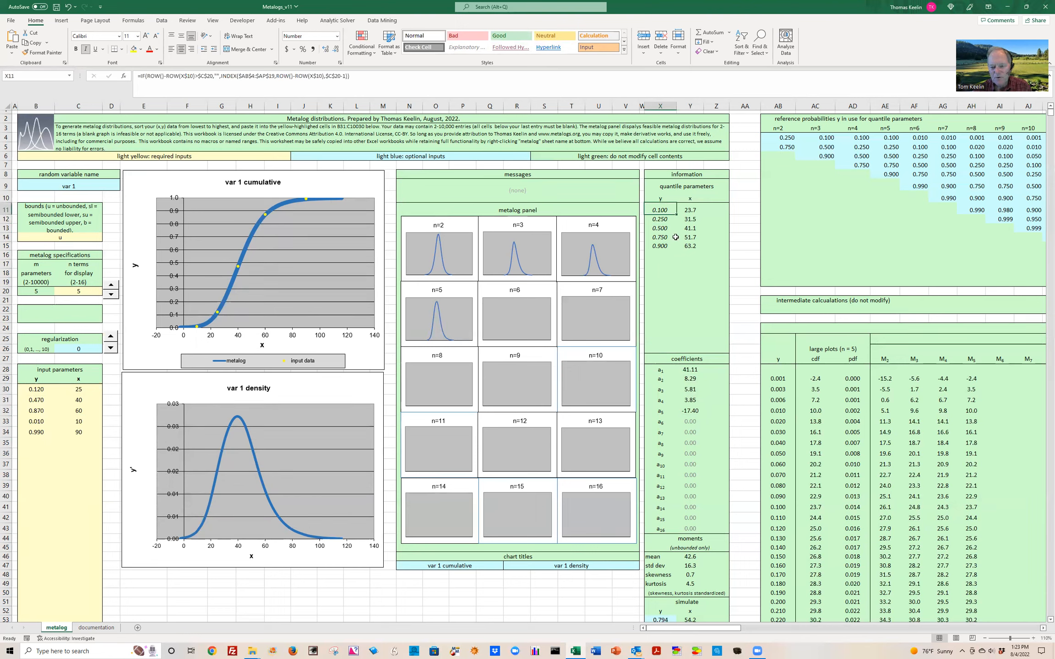
{"action": "left_click", "coordinate": [658, 246]}
{"action": "left_click", "coordinate": [808, 248]}
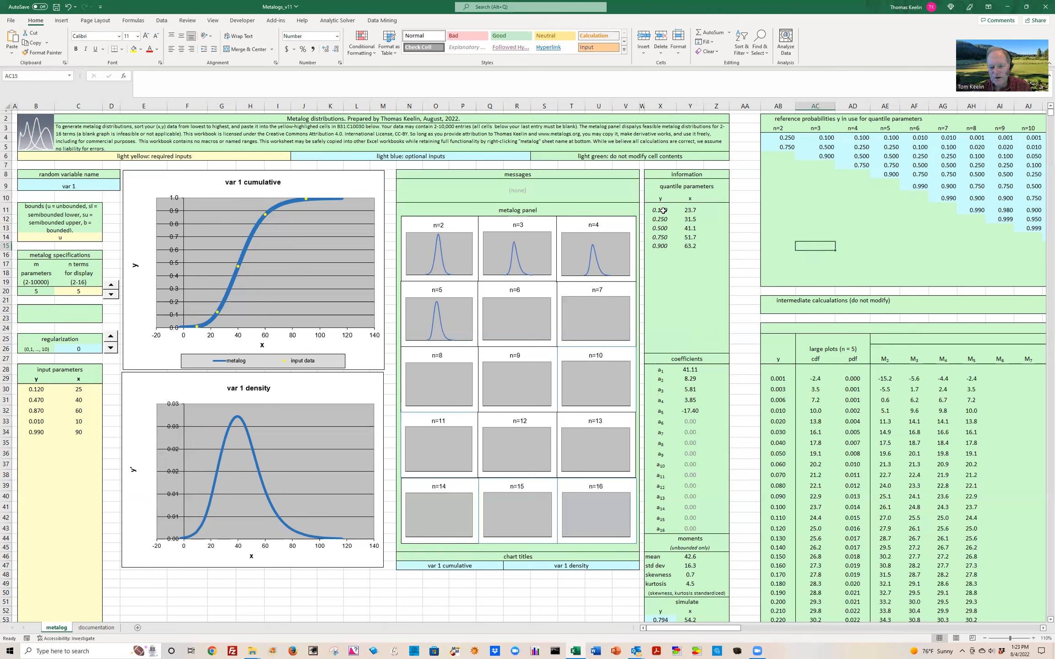
Set the first and last n=5 reference probabilities for the quantile parameters to 0.05 and 0.95
{"action": "left_click", "coordinate": [893, 137]}
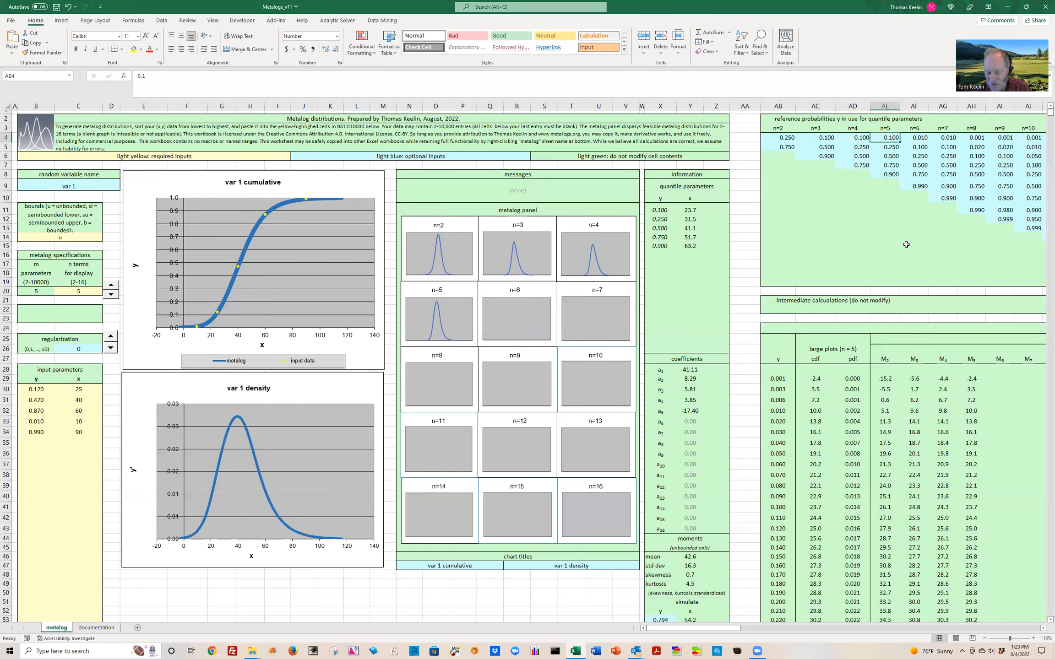
{"action": "type", "text": ".05"}
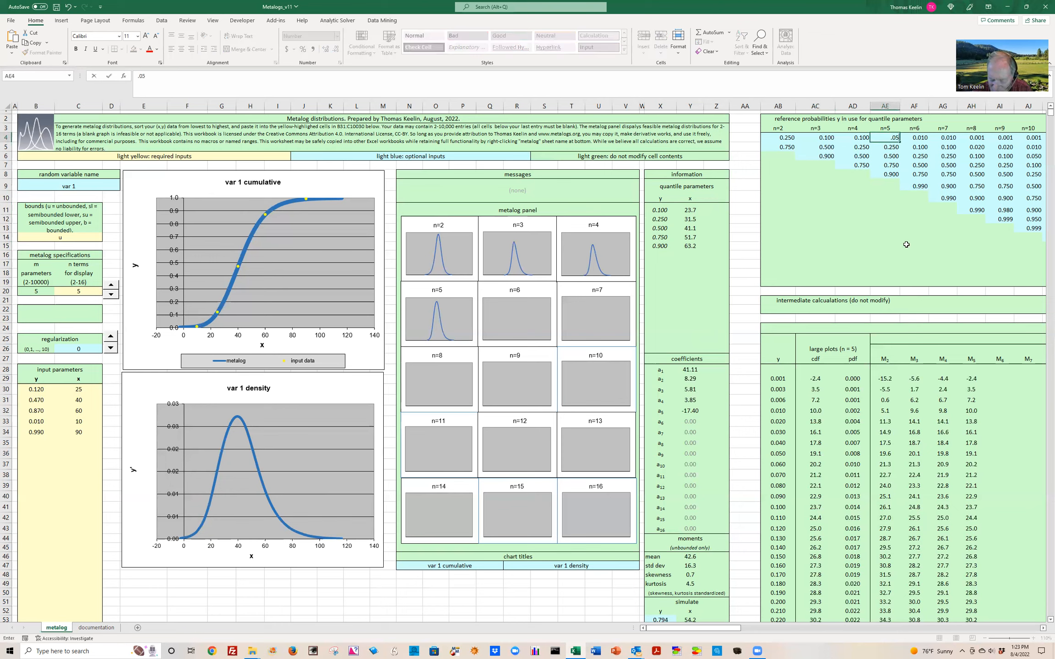
{"action": "key", "text": "ctrl+Return"}
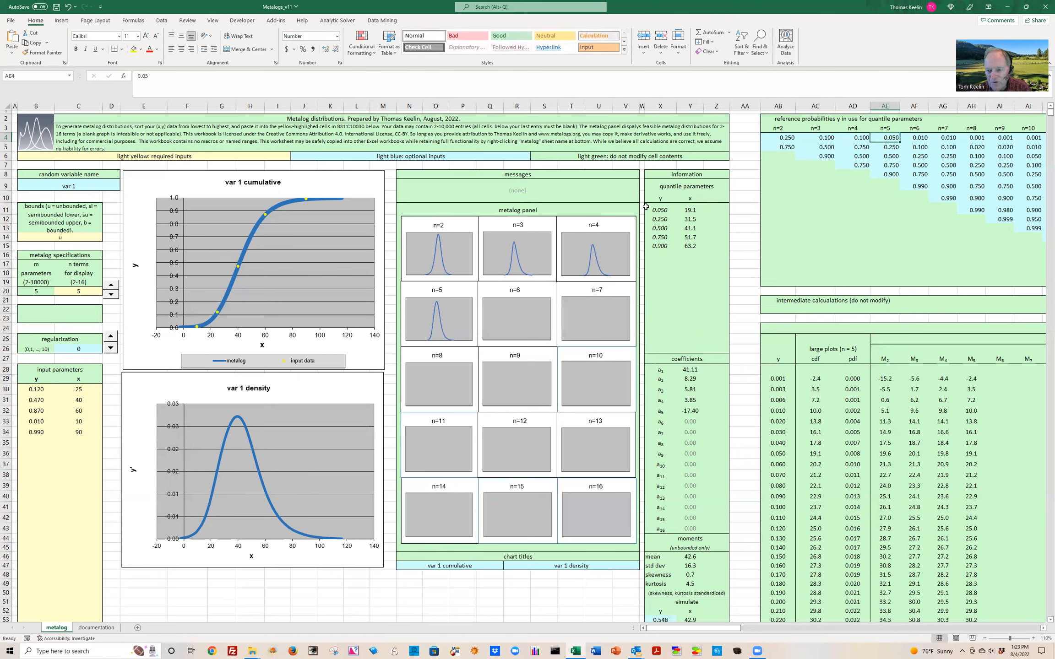
{"action": "left_click", "coordinate": [689, 209]}
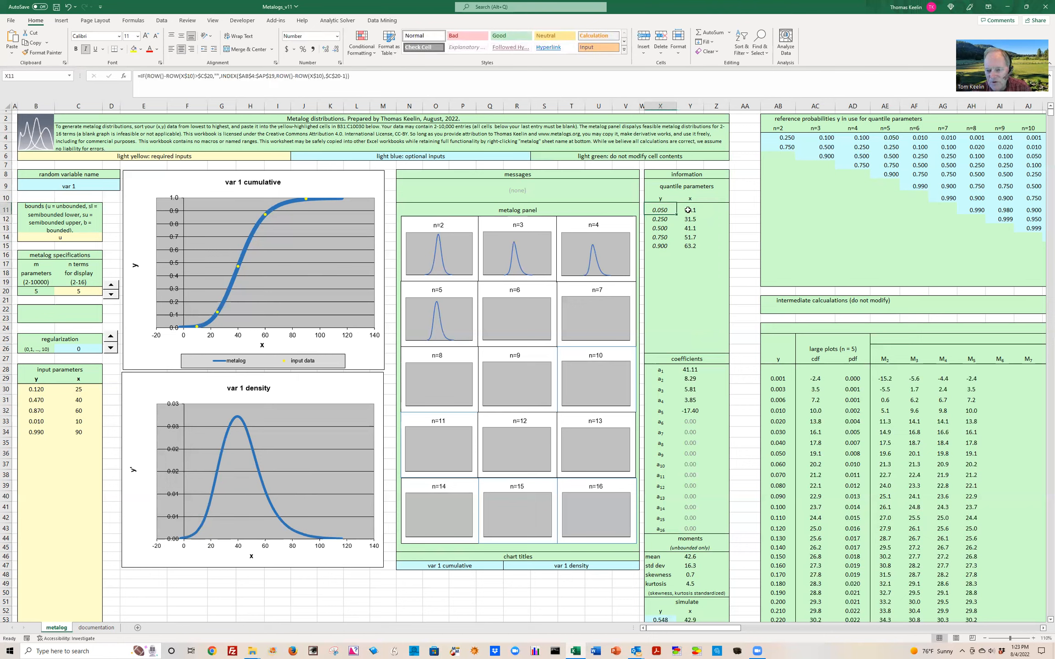
{"action": "left_click", "coordinate": [893, 176]}
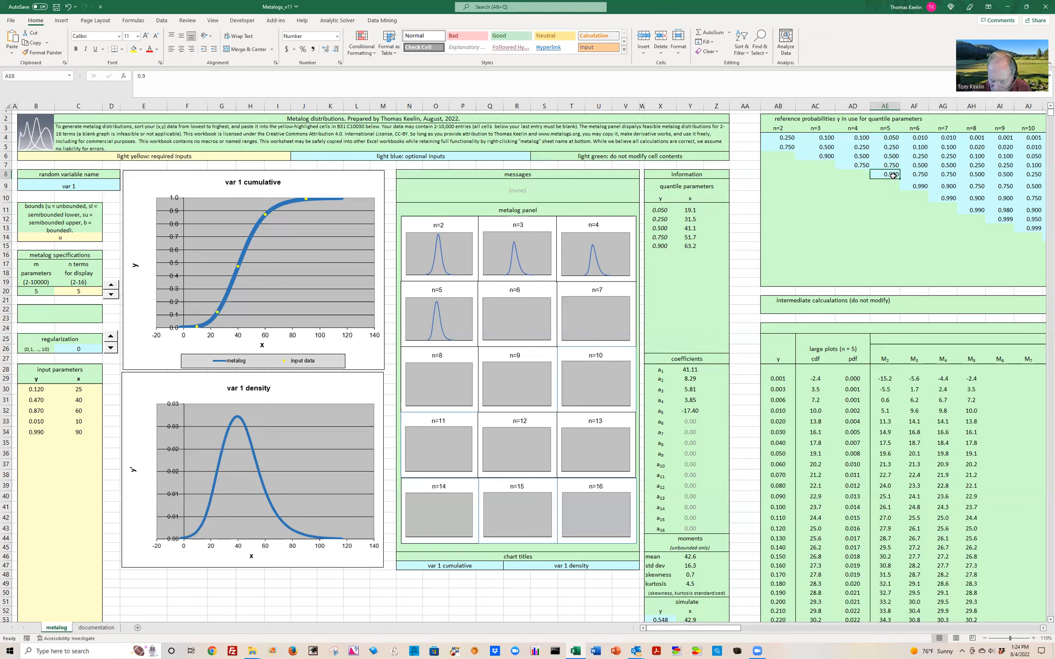
{"action": "type", "text": ".95"}
{"action": "key", "text": "ctrl+Return"}
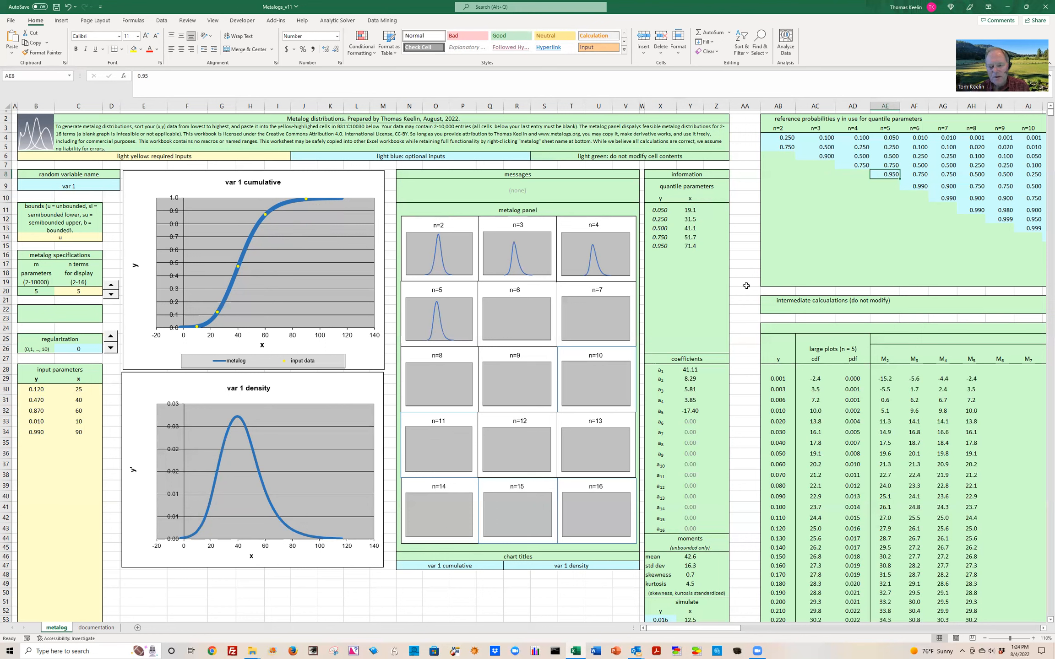
Copy the five quantile parameter pairs in X11:Y15 and paste them as values over the input parameters starting at B30
{"action": "left_click_drag", "start_coordinate": [690, 370], "coordinate": [690, 411]}
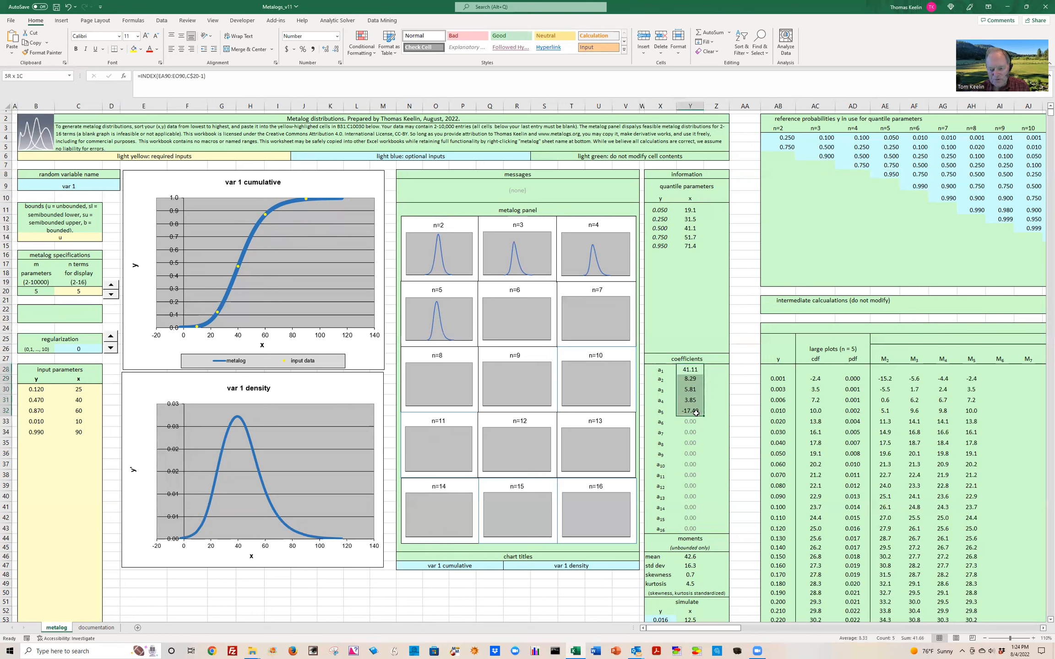
{"action": "left_click_drag", "start_coordinate": [660, 210], "coordinate": [693, 245]}
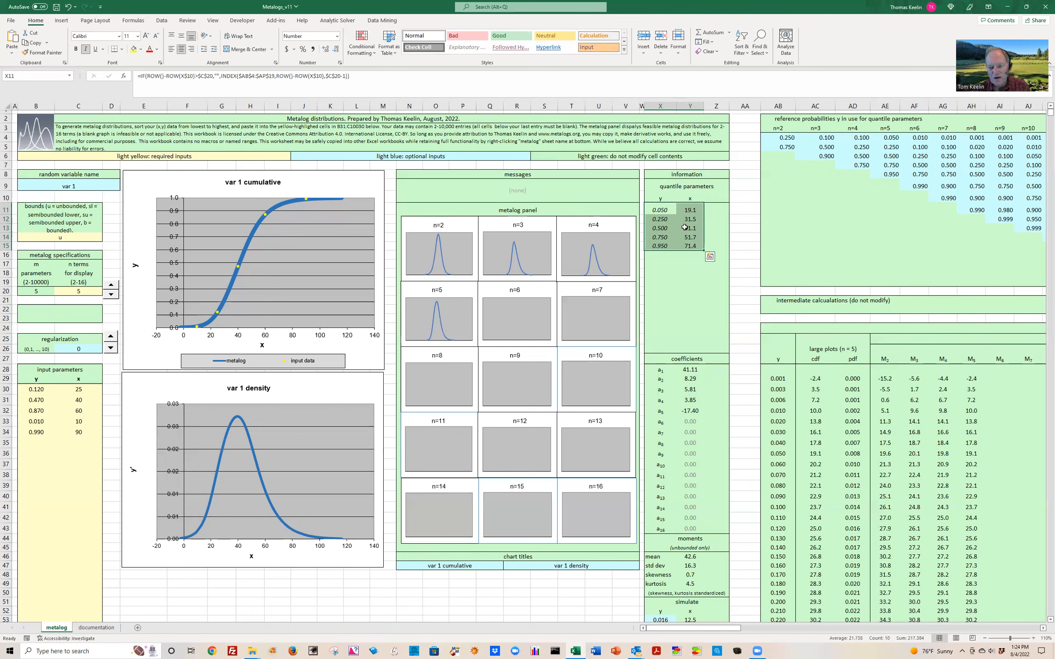
{"action": "key", "text": "ctrl+c"}
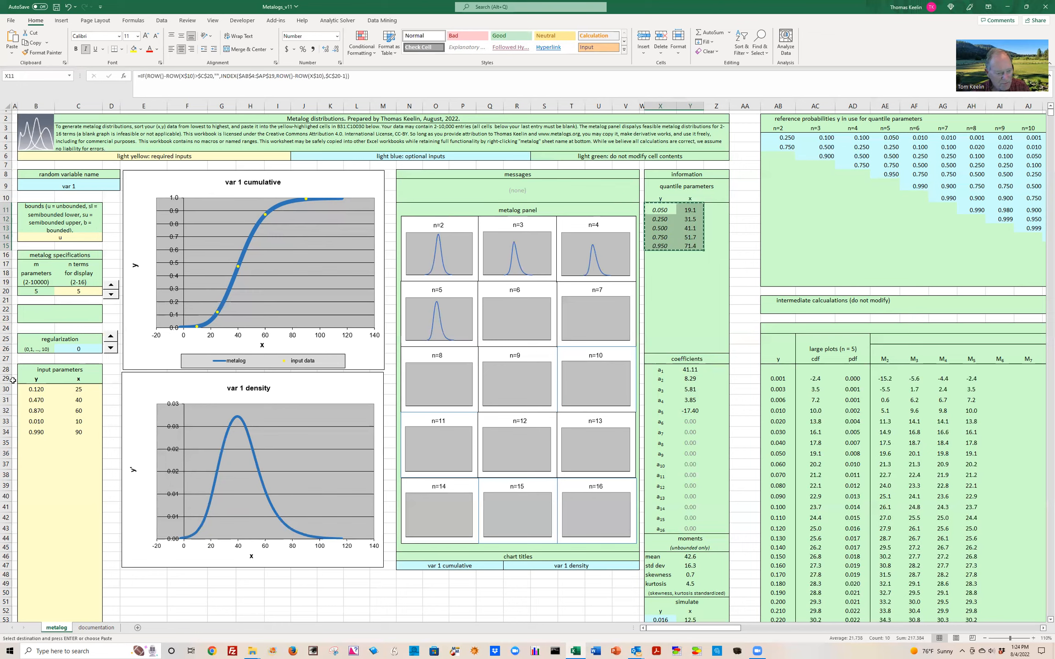
{"action": "left_click_drag", "start_coordinate": [32, 390], "coordinate": [80, 429]}
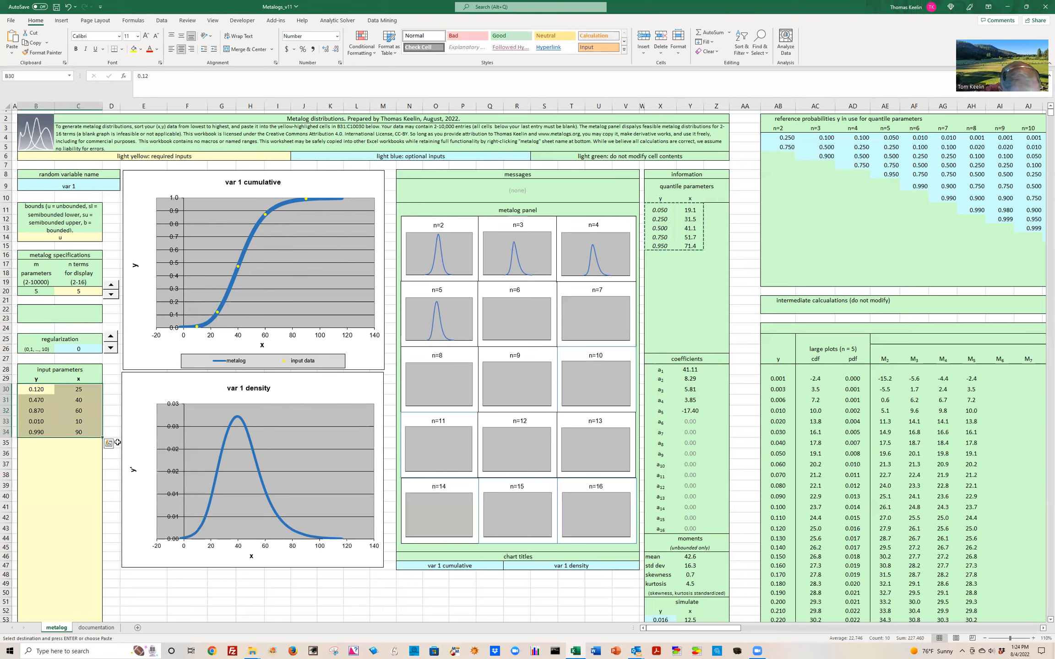
{"action": "key", "text": "alt+e"}
{"action": "key", "text": "s"}
{"action": "key", "text": "v"}
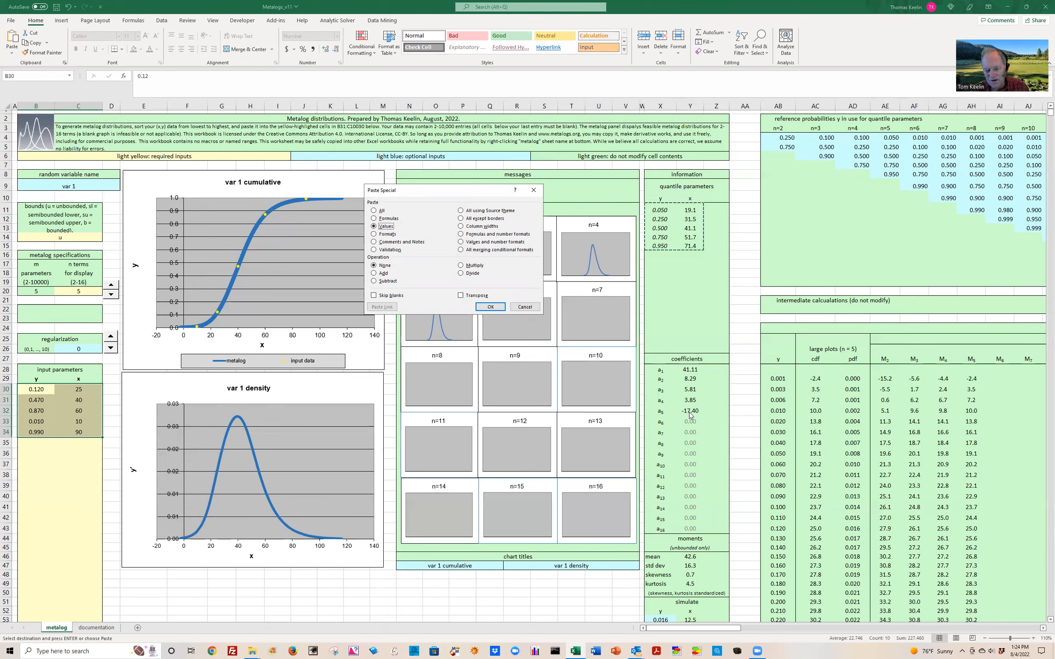
{"action": "left_click", "coordinate": [495, 307]}
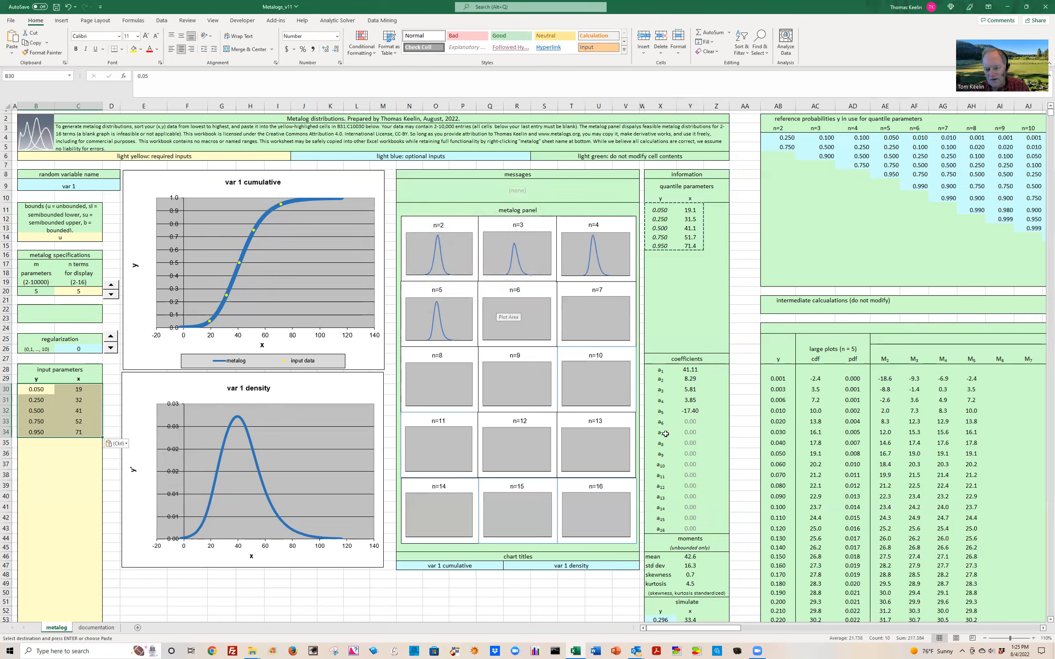
Review the five coefficients, the y values of the input parameters and the n=5 reference probabilities
{"action": "left_click", "coordinate": [686, 369]}
{"action": "left_click_drag", "start_coordinate": [686, 369], "coordinate": [687, 409]}
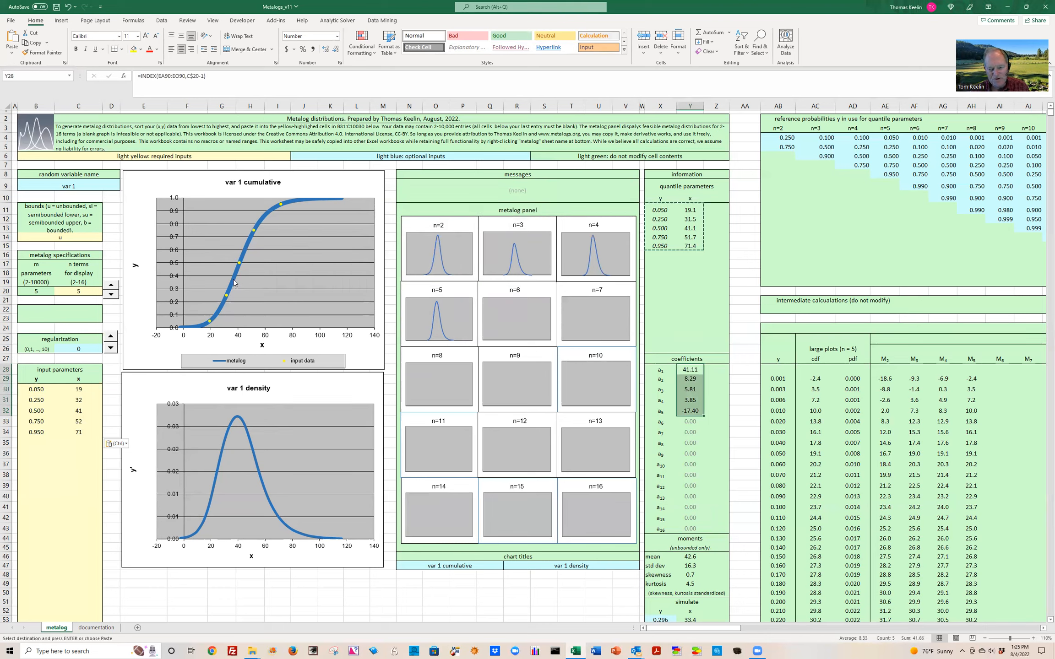
{"action": "left_click", "coordinate": [35, 389]}
{"action": "left_click", "coordinate": [30, 434]}
{"action": "left_click", "coordinate": [32, 401]}
{"action": "left_click", "coordinate": [33, 410]}
{"action": "left_click", "coordinate": [36, 422]}
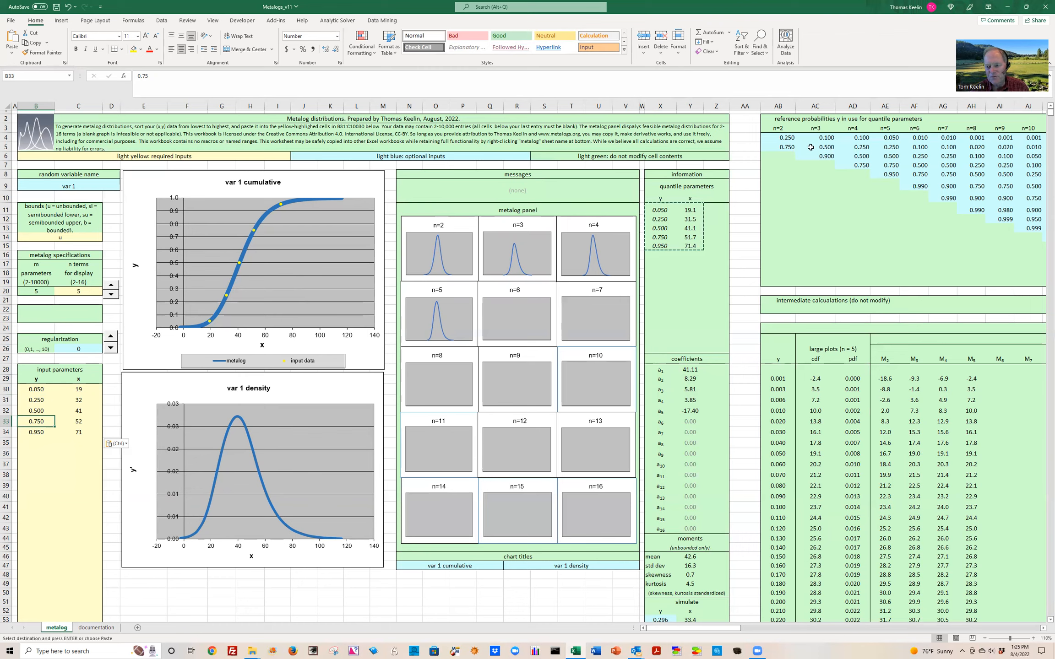
{"action": "left_click_drag", "start_coordinate": [792, 135], "coordinate": [889, 175]}
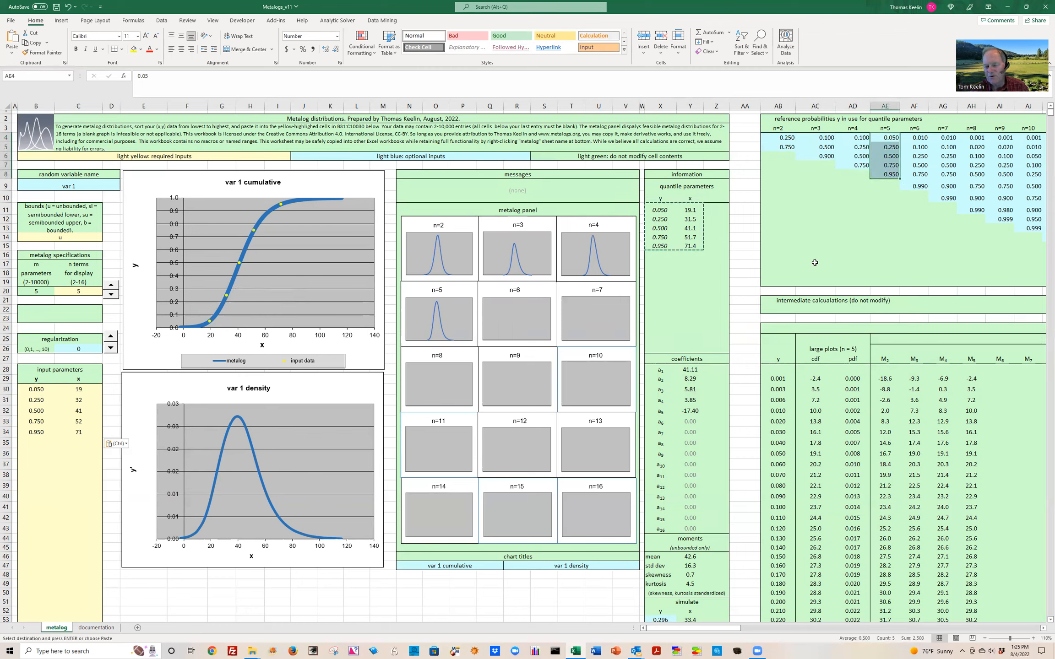